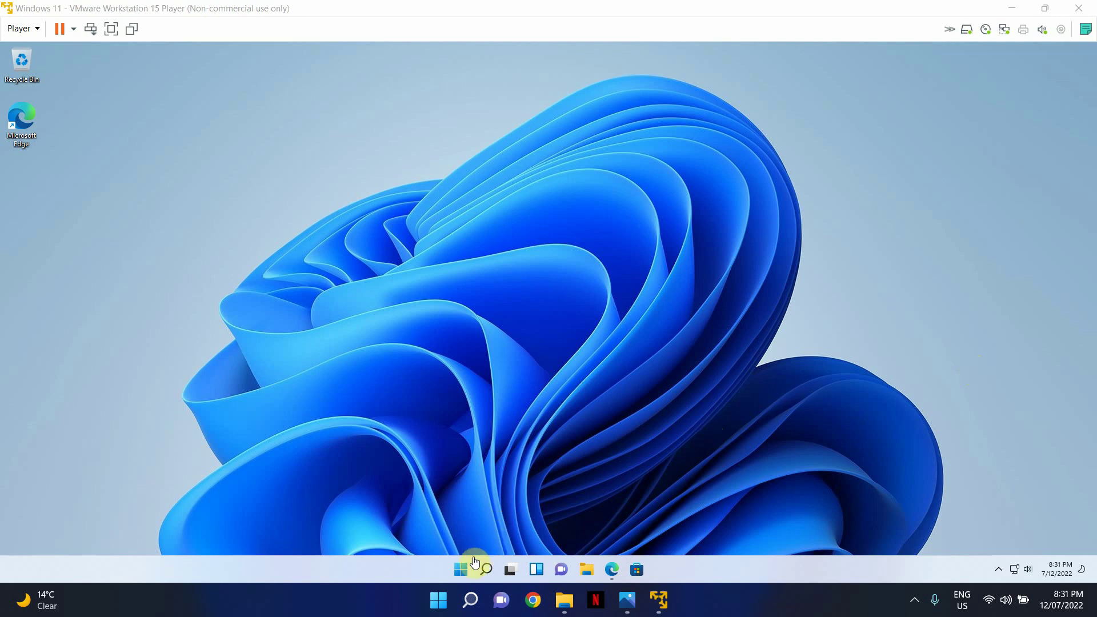
Step: Search Settings for 'recovery' and open the System > Recovery page
{"action": "left_click", "coordinate": [458, 576]}
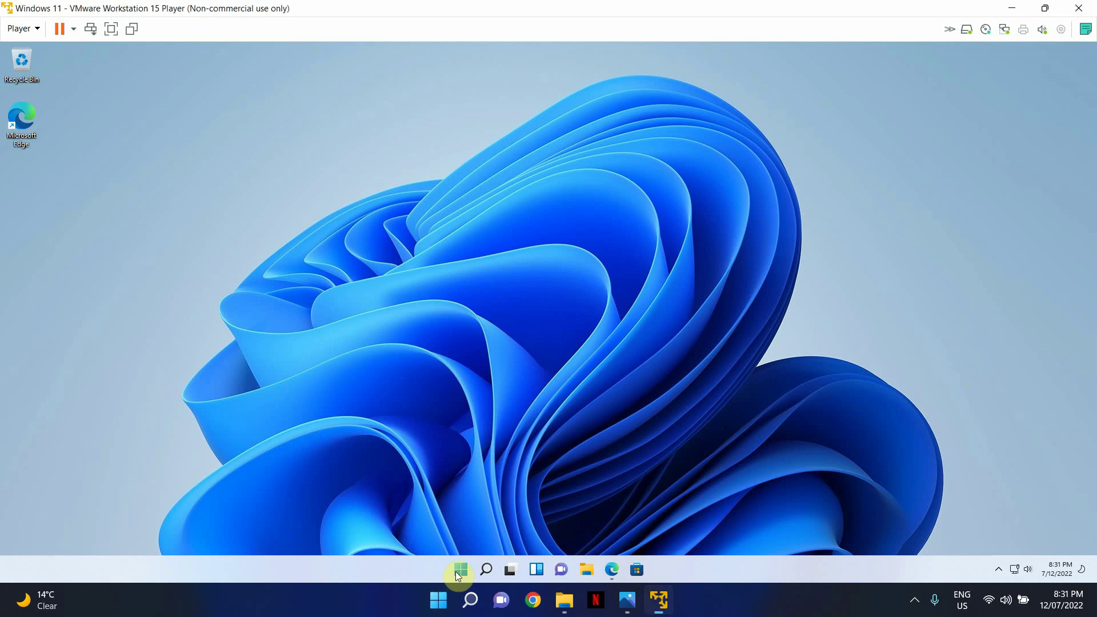
{"action": "left_click", "coordinate": [456, 572]}
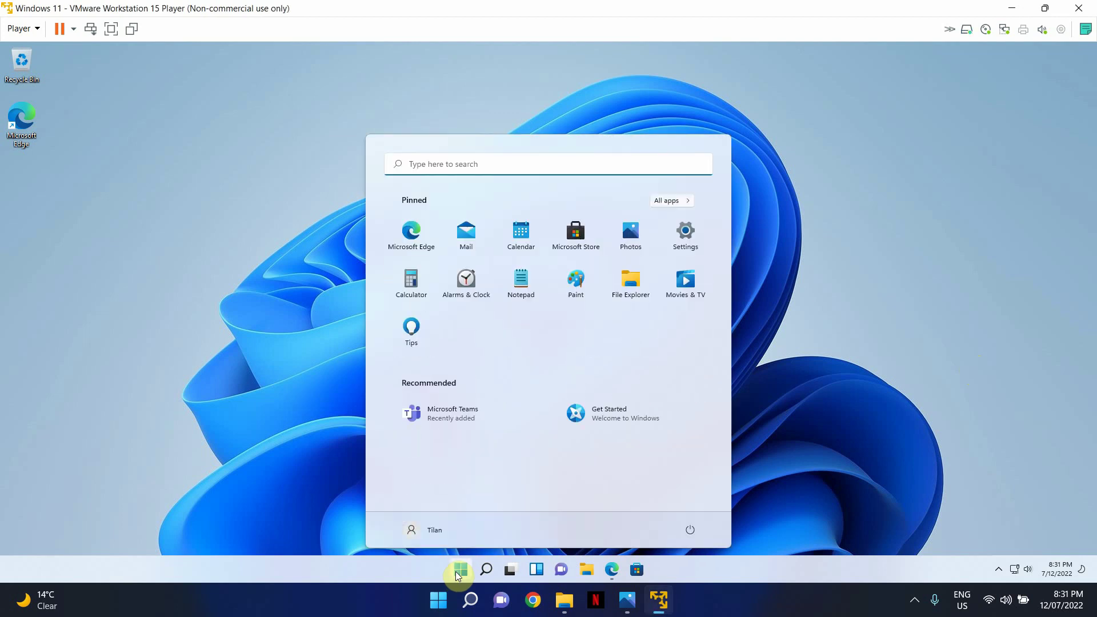
{"action": "left_click", "coordinate": [690, 240]}
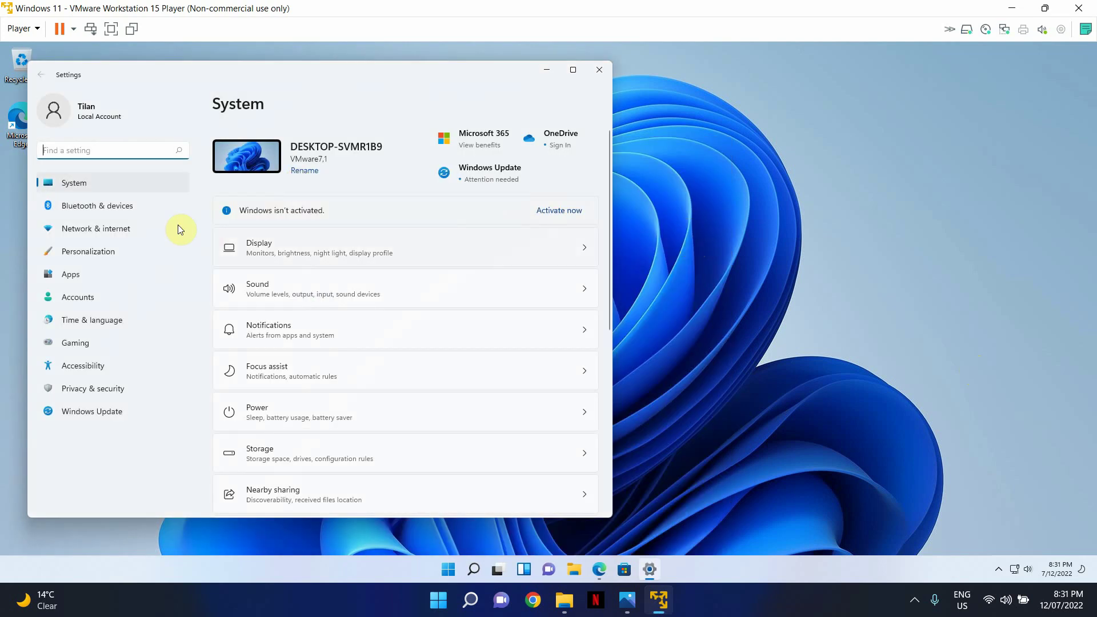
{"action": "left_click", "coordinate": [146, 154]}
{"action": "type", "text": "recovery"}
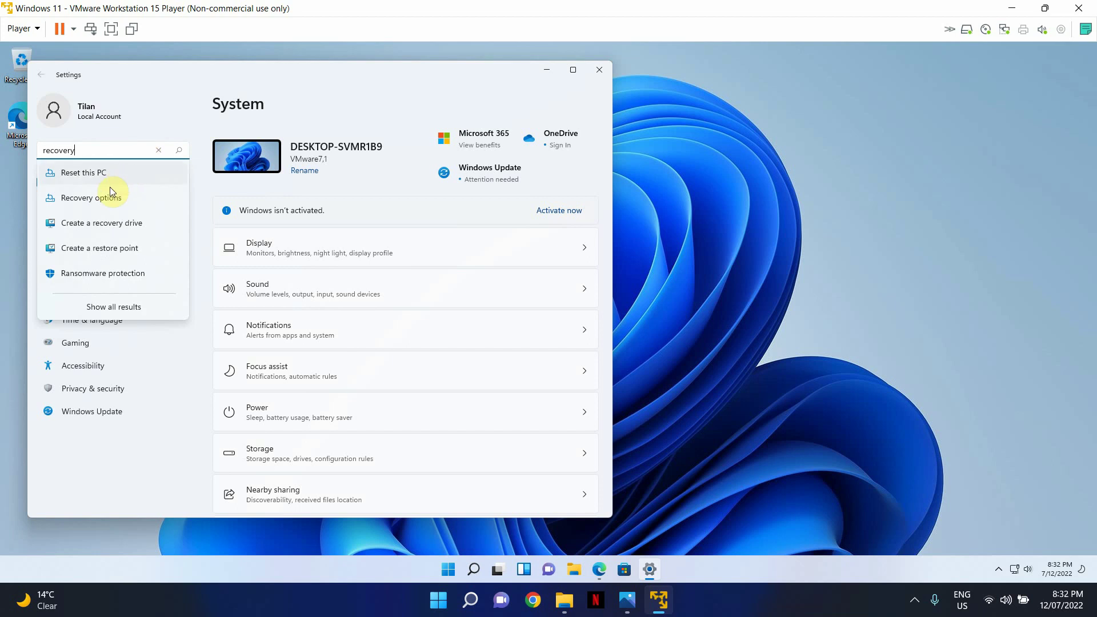
{"action": "left_click", "coordinate": [107, 196]}
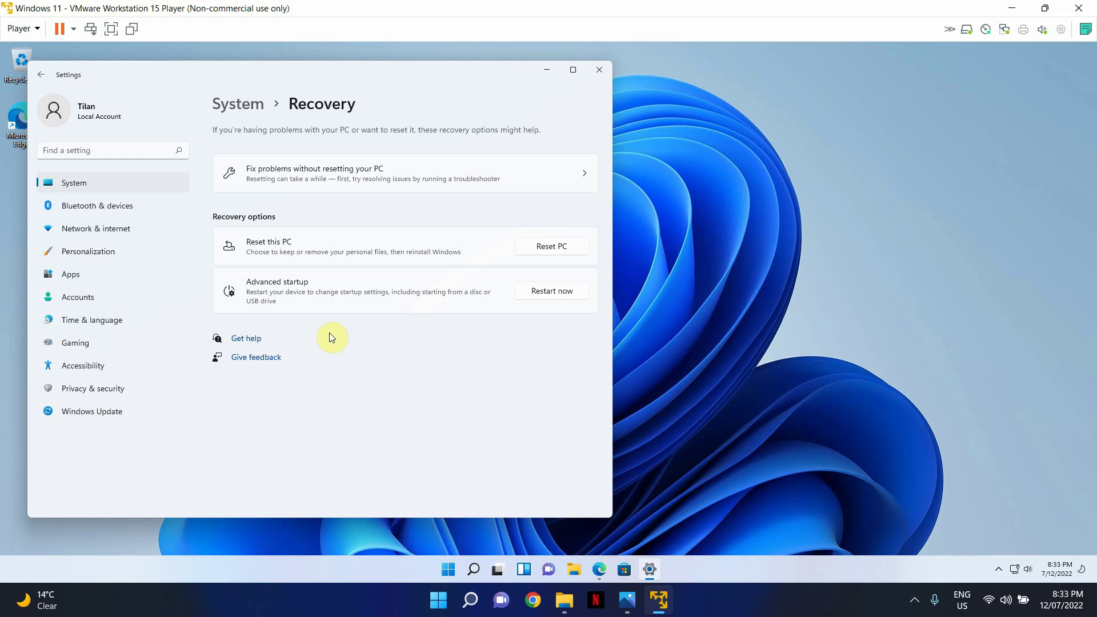
Step: Close Settings, check Edge's Create installation media page, then scroll Download Windows 10 to its media section
{"action": "left_click", "coordinate": [599, 69]}
{"action": "left_click", "coordinate": [604, 568]}
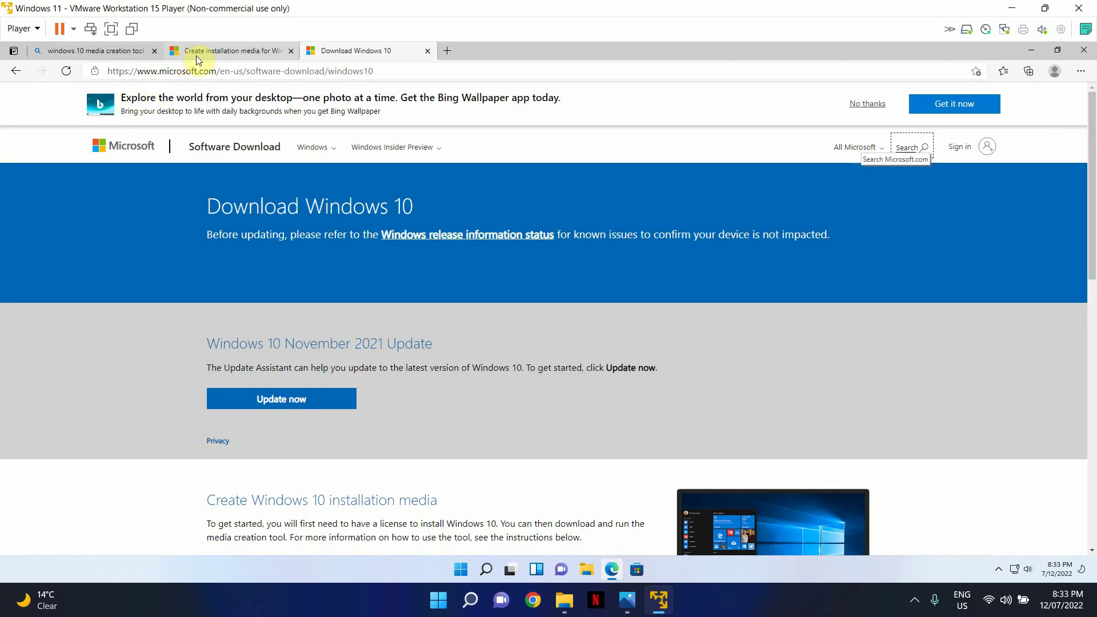
{"action": "left_click", "coordinate": [193, 52]}
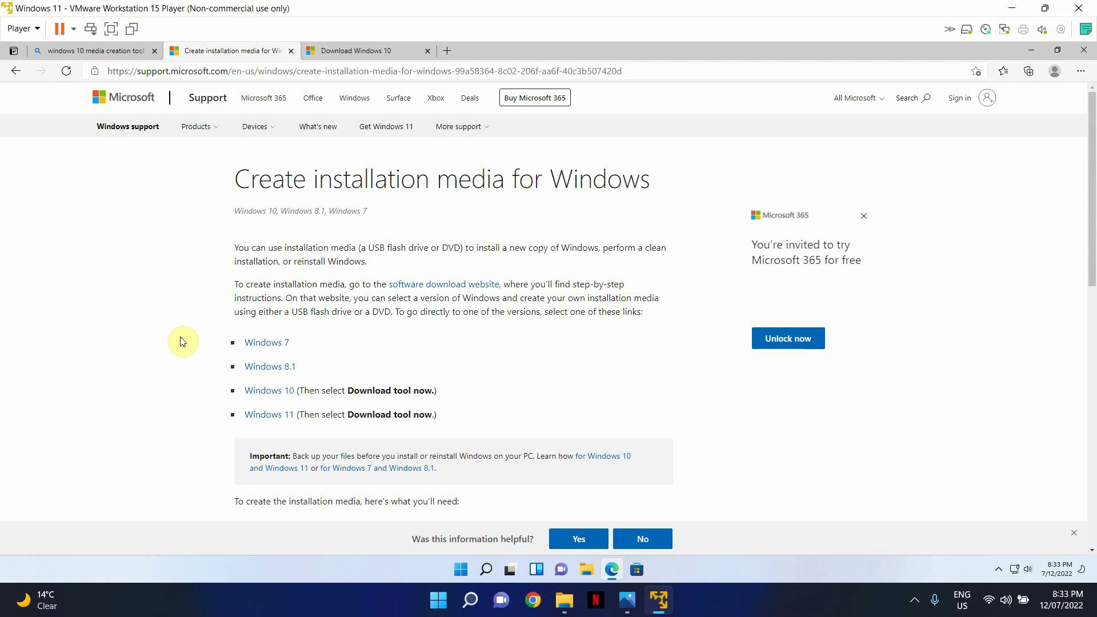
{"action": "scroll", "coordinate": [430, 302], "scroll_direction": "down", "scroll_amount": 4}
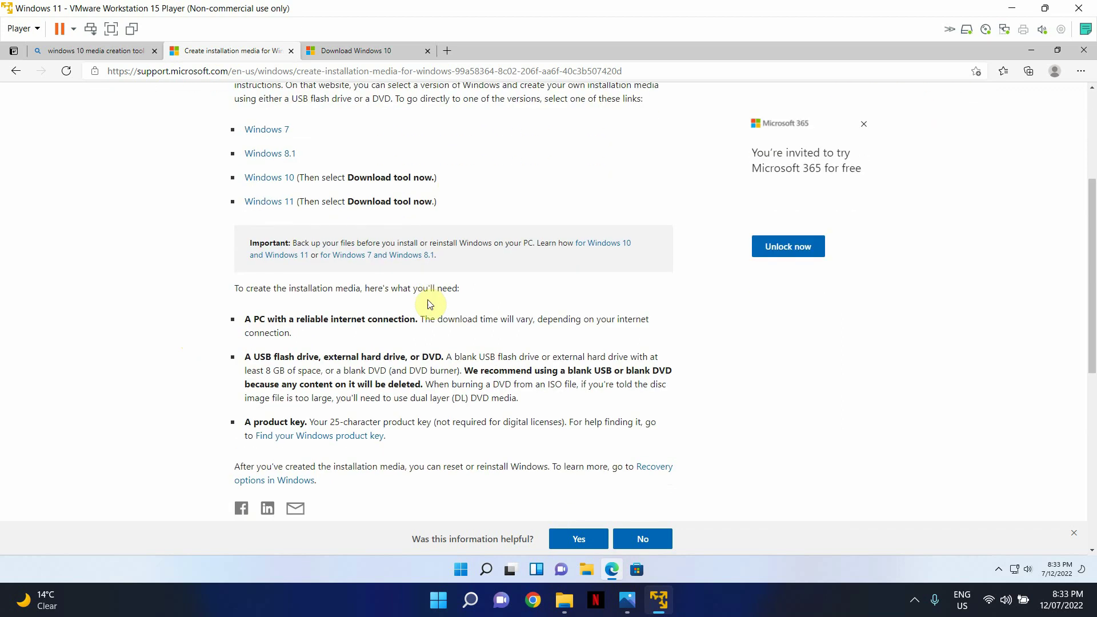
{"action": "scroll", "coordinate": [429, 302], "scroll_direction": "up", "scroll_amount": 4}
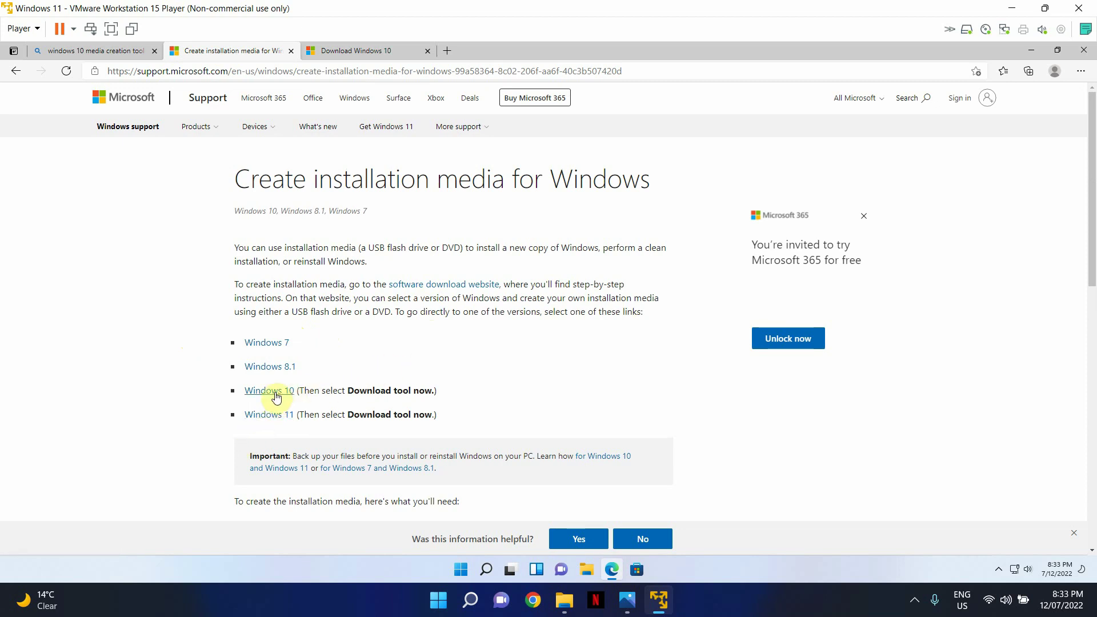
{"action": "left_click", "coordinate": [378, 50]}
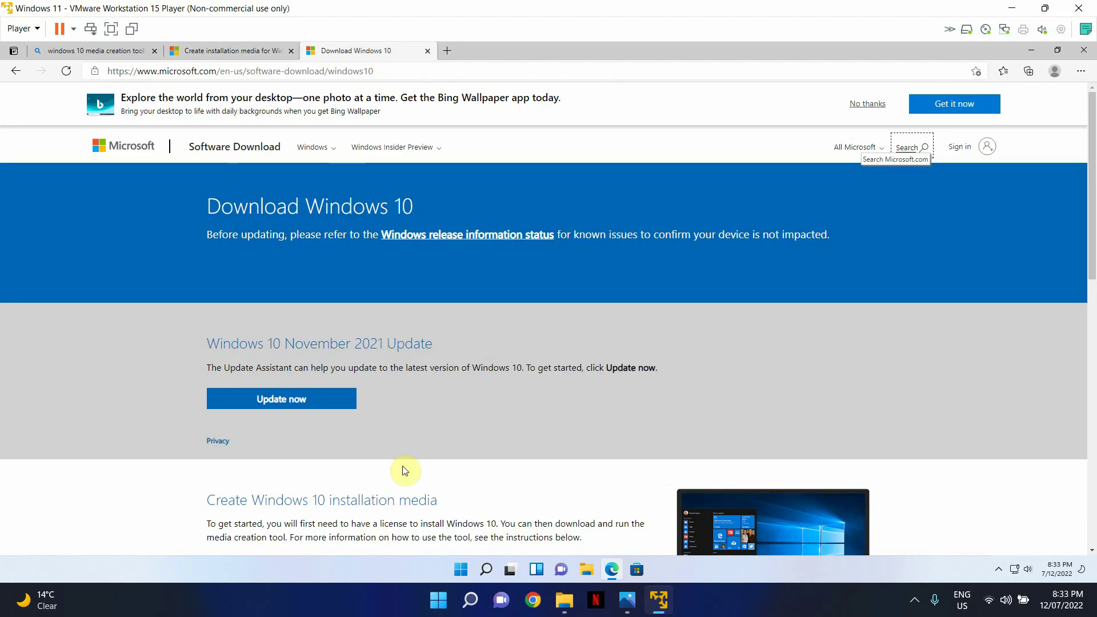
{"action": "scroll", "coordinate": [405, 471], "scroll_direction": "down", "scroll_amount": 5}
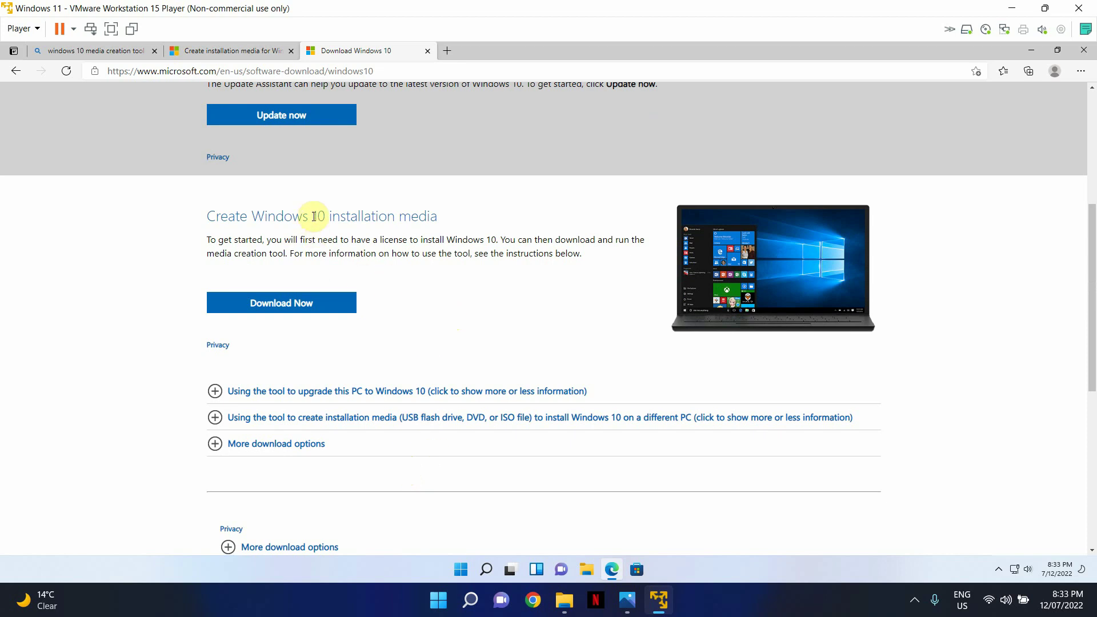
Step: Download the media creation tool and run MediaCreationTool21H2 (1) from the Downloads folder
{"action": "left_click", "coordinate": [284, 312]}
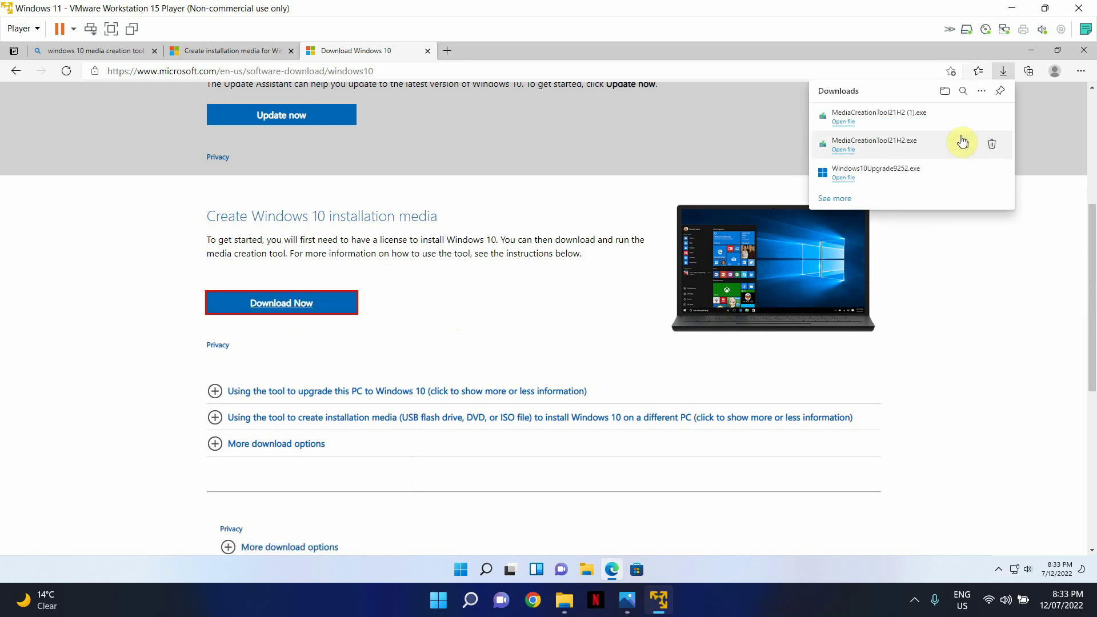
{"action": "left_click", "coordinate": [958, 116]}
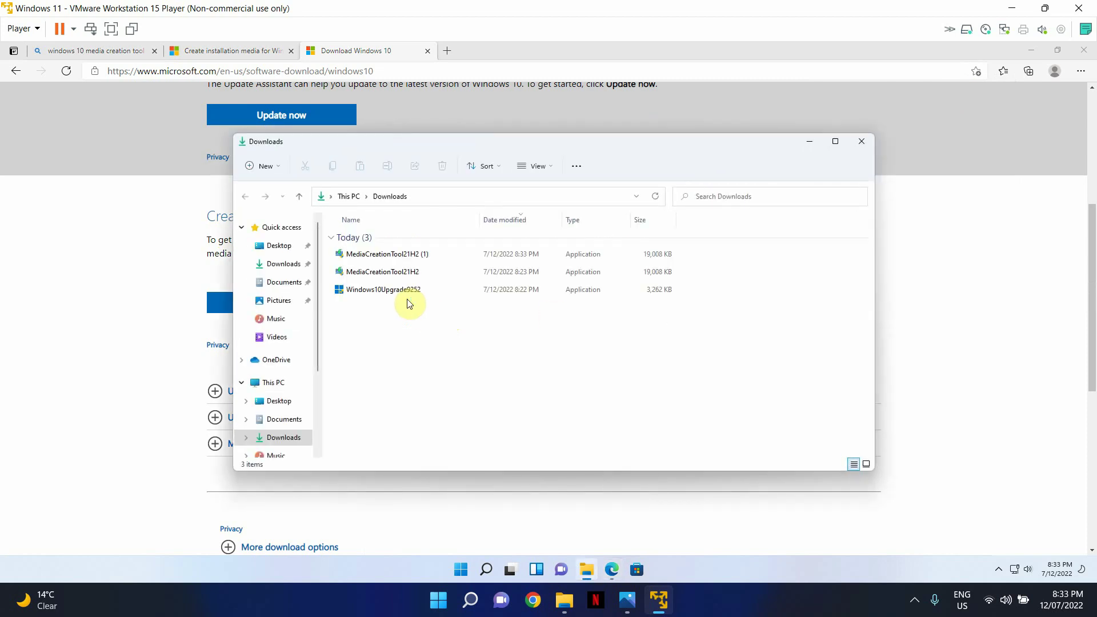
{"action": "double_click", "coordinate": [416, 256]}
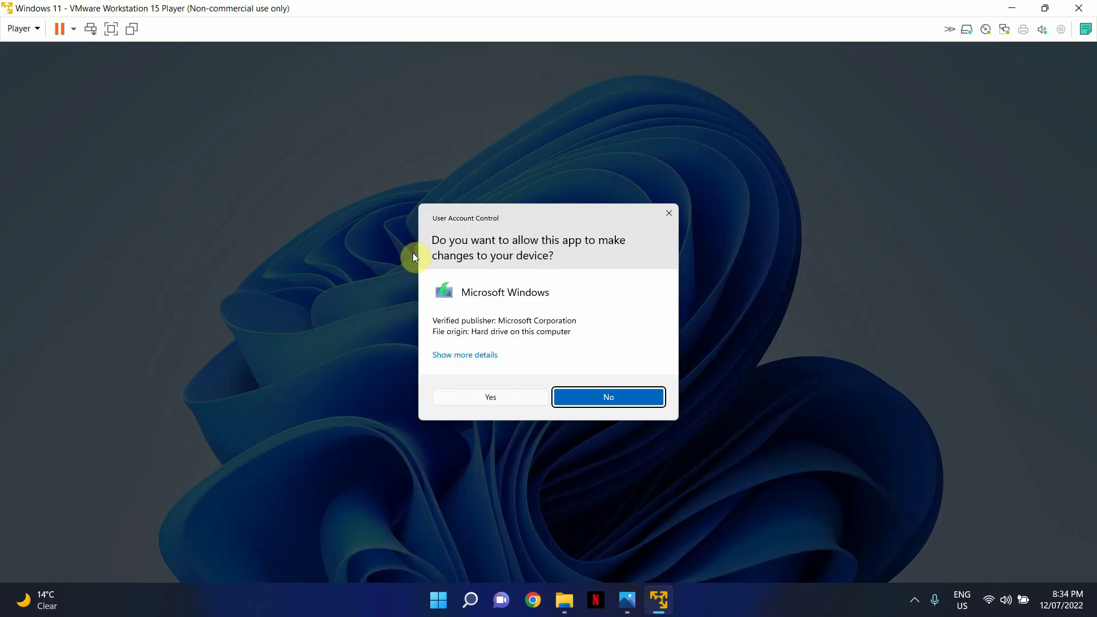
Step: Approve the User Account Control prompt so Windows 10 Setup starts preparing
{"action": "left_click", "coordinate": [474, 396]}
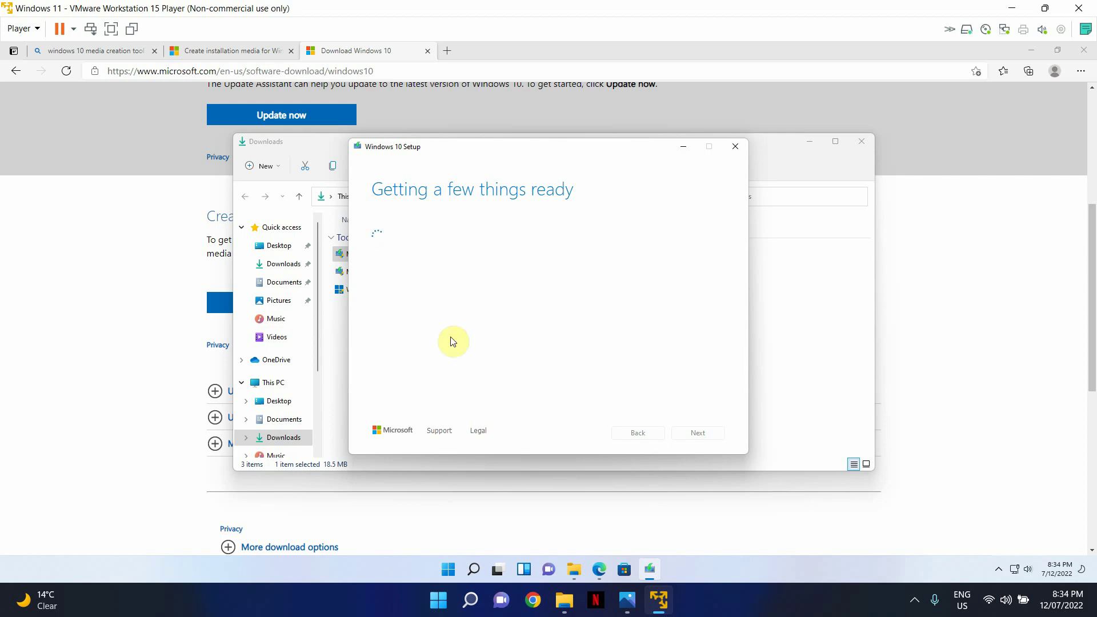
Step: Accept the media creation tool license terms and minimize the Downloads folder window
{"action": "left_click", "coordinate": [914, 601]}
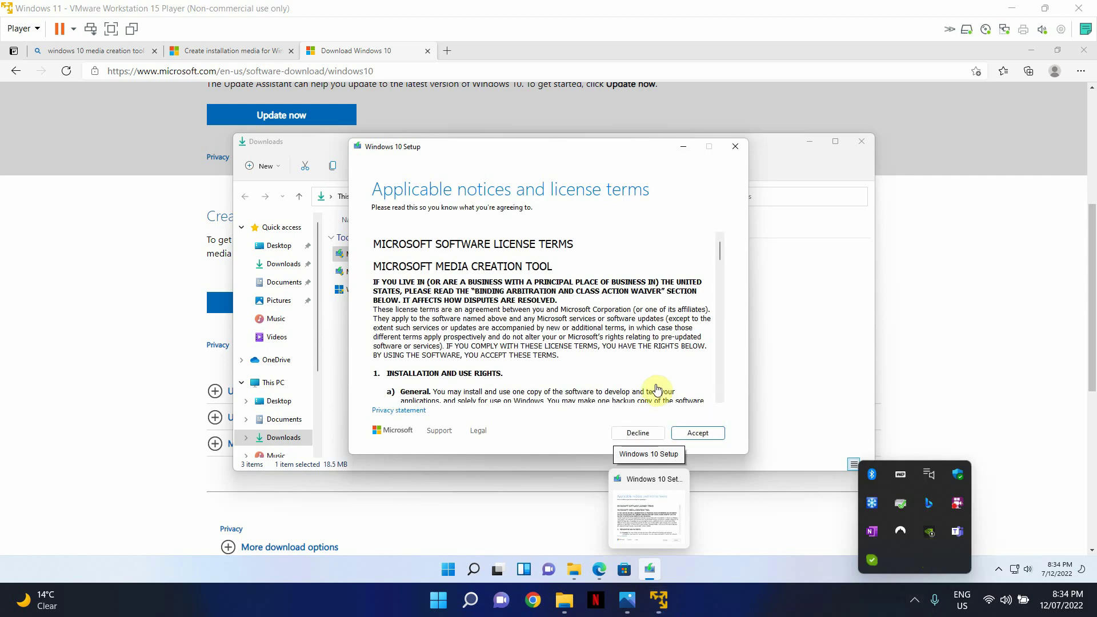
{"action": "left_click", "coordinate": [696, 434]}
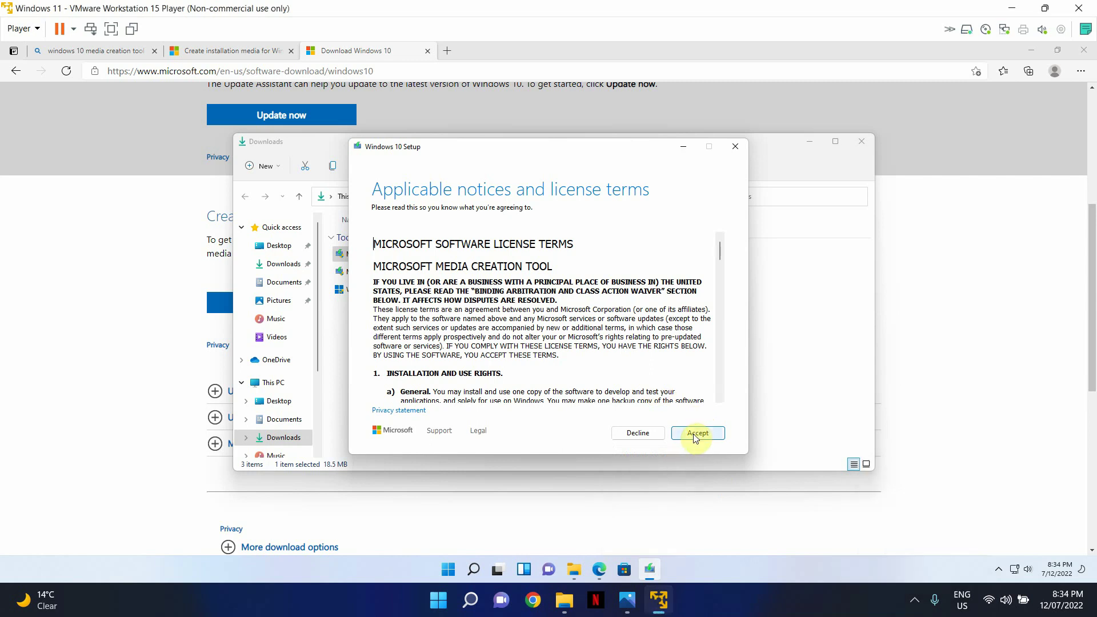
{"action": "left_click", "coordinate": [695, 435]}
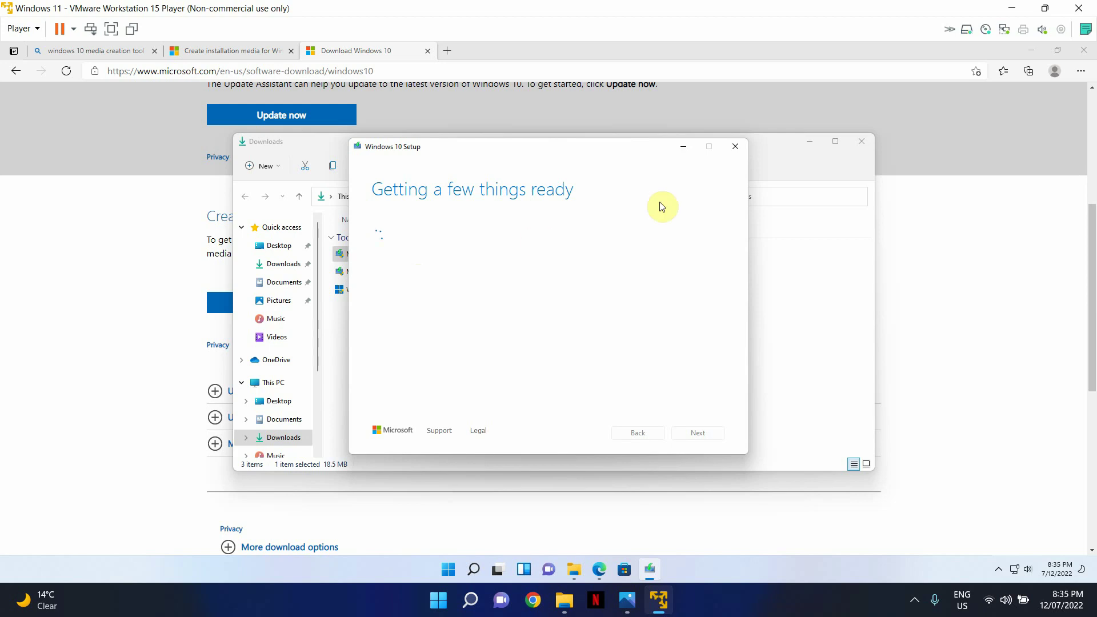
{"action": "left_click", "coordinate": [811, 141]}
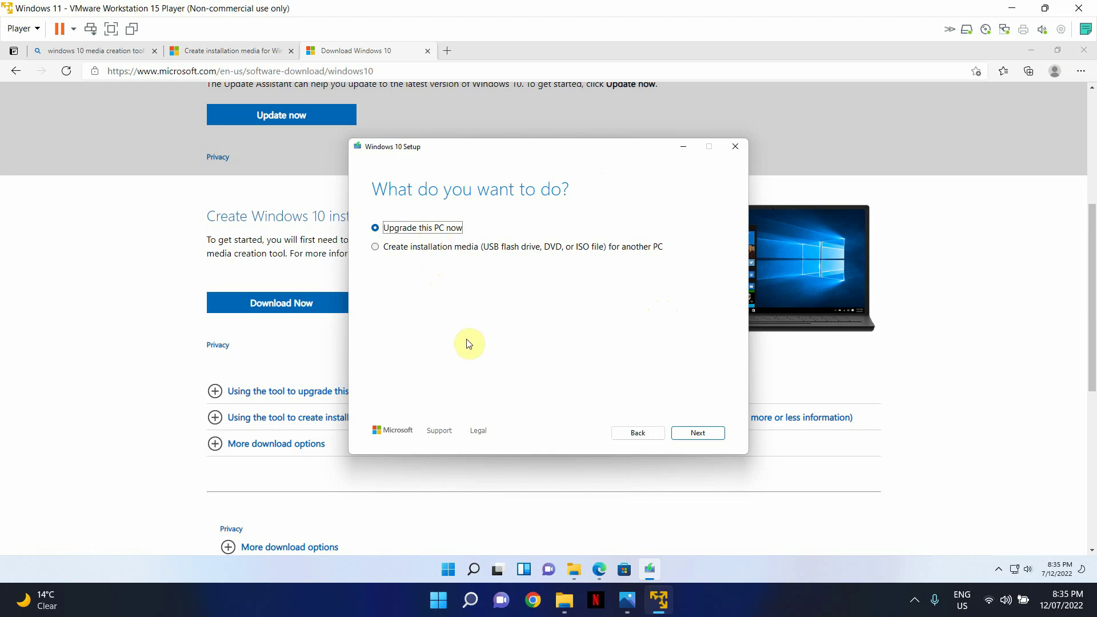
Step: Continue with Upgrade this PC now and let Windows 10 finish downloading
{"action": "left_click", "coordinate": [708, 437]}
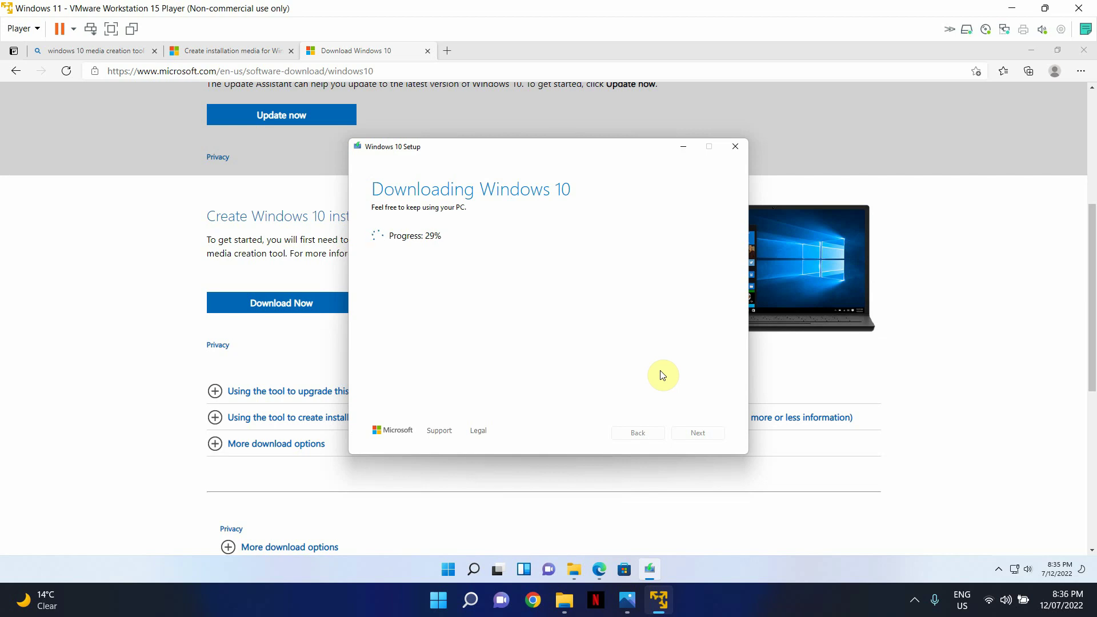
{"action": "left_click", "coordinate": [914, 603]}
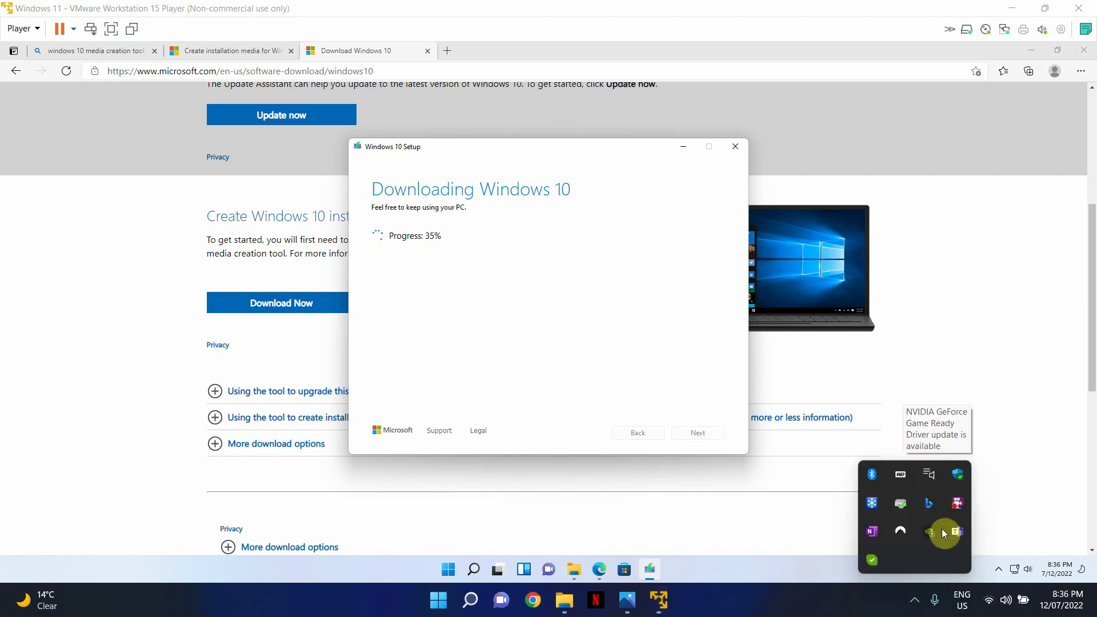
{"action": "right_click", "coordinate": [953, 509]}
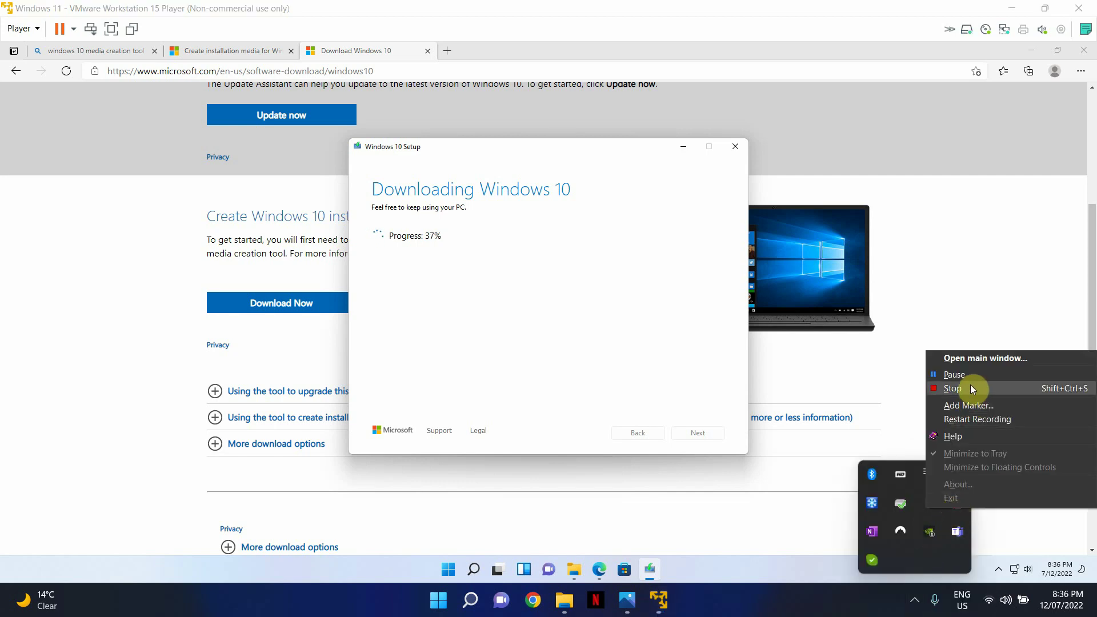
{"action": "left_click", "coordinate": [954, 375]}
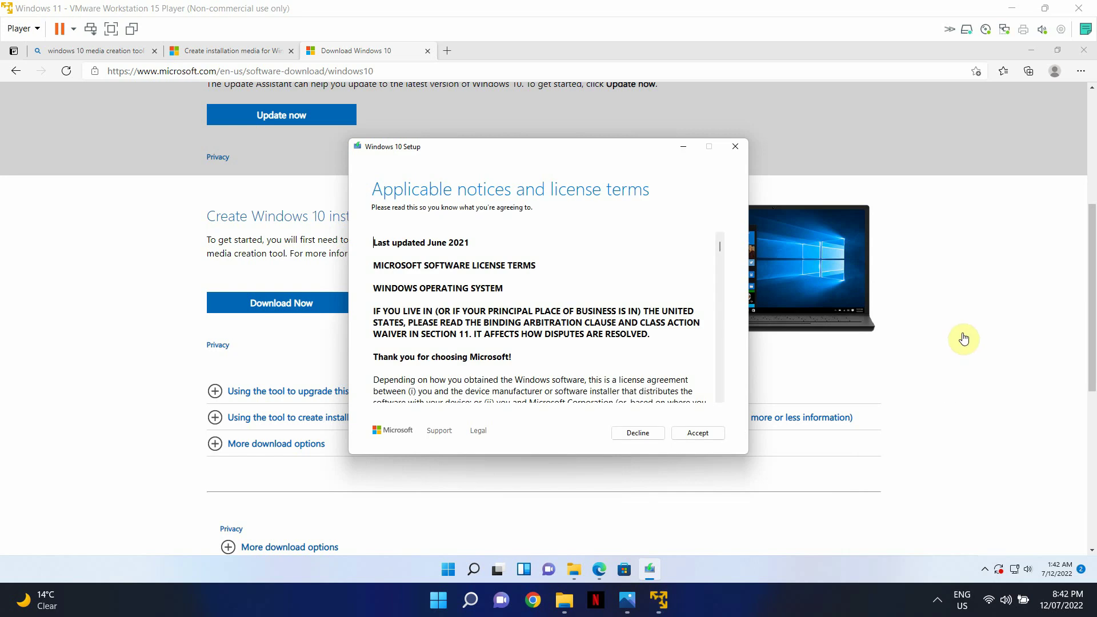
Step: Accept the Windows operating system license terms
{"action": "left_click", "coordinate": [592, 161]}
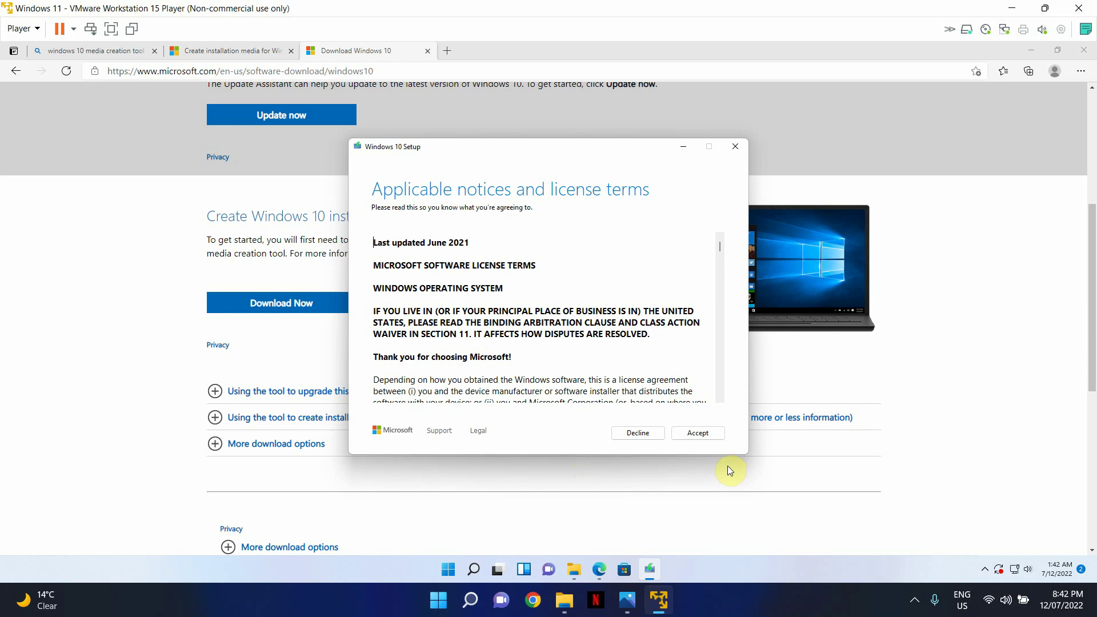
{"action": "left_click", "coordinate": [711, 438]}
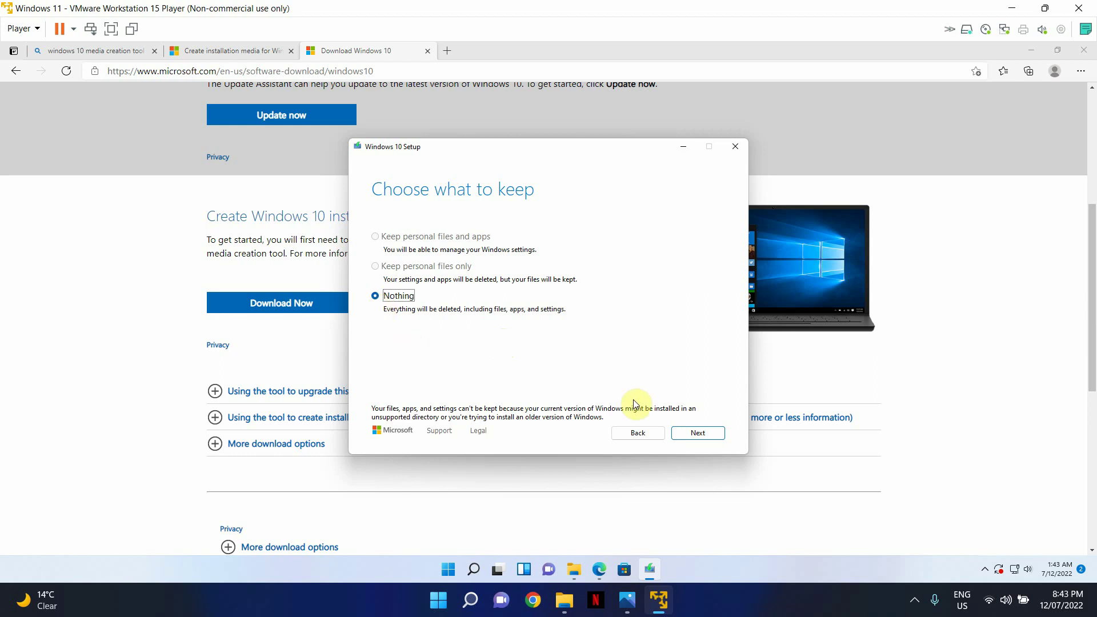
Step: Keep nothing and confirm with Yes so setup begins getting updates
{"action": "left_click", "coordinate": [700, 436]}
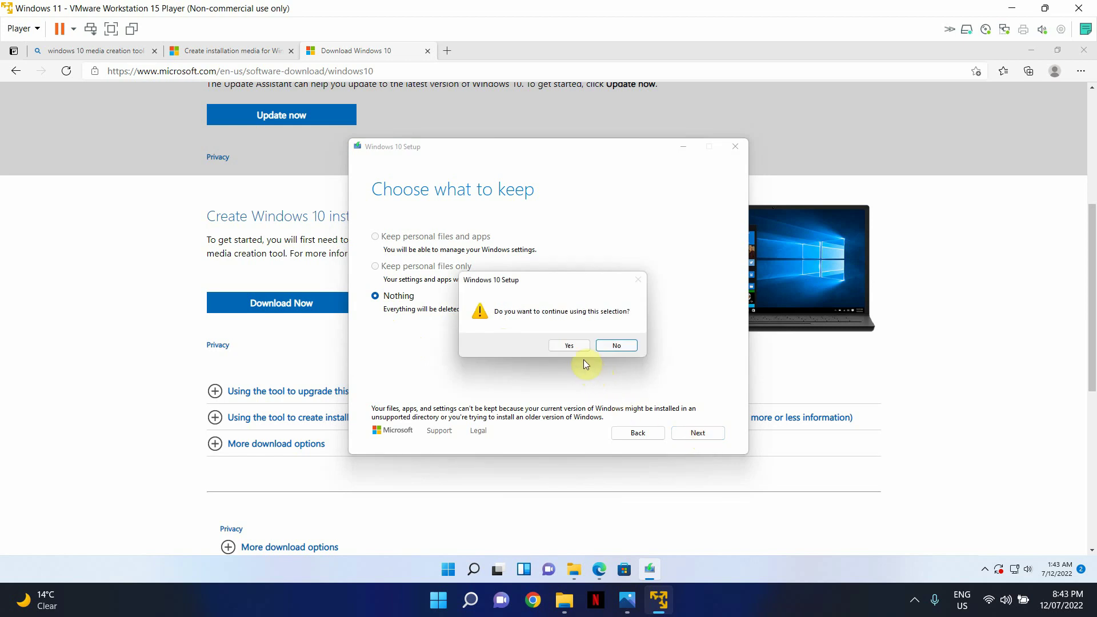
{"action": "left_click", "coordinate": [574, 350]}
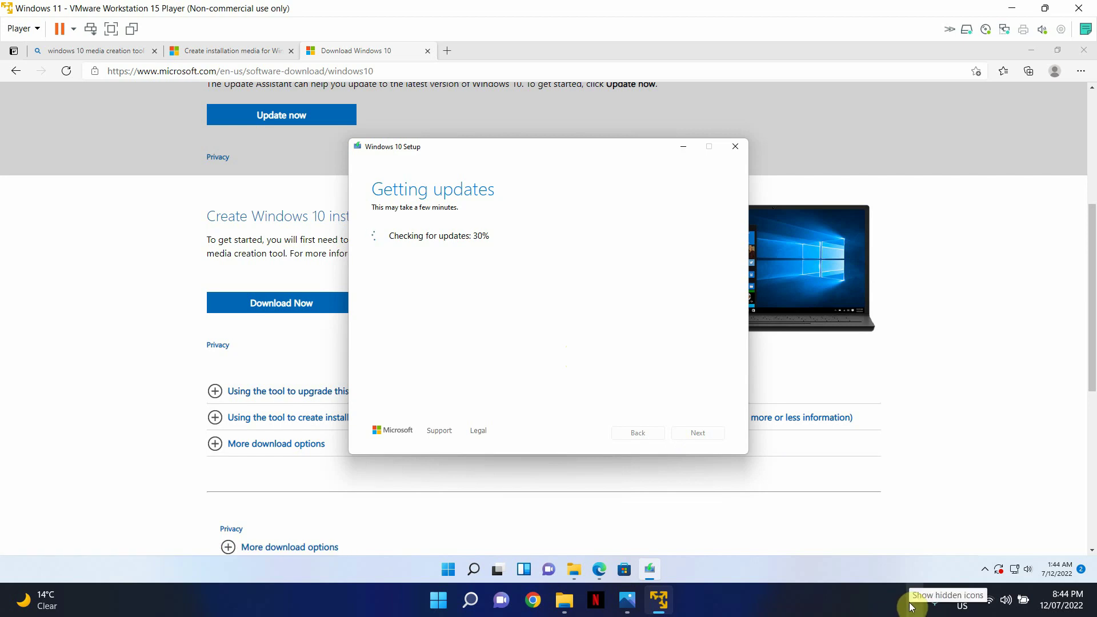
{"action": "left_click", "coordinate": [912, 607]}
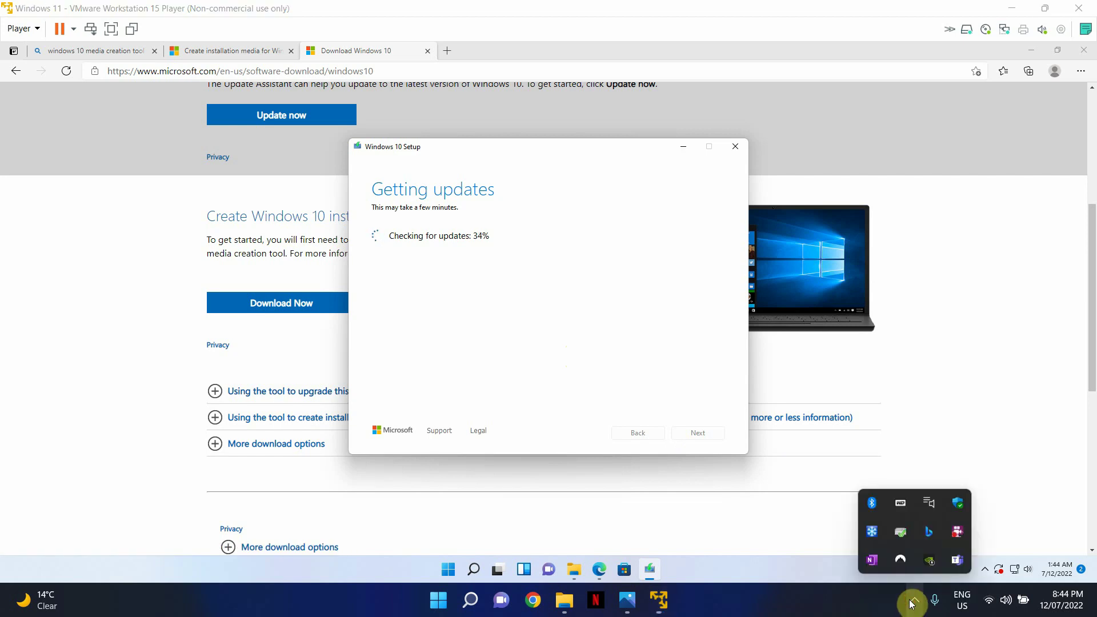
{"action": "right_click", "coordinate": [955, 529]}
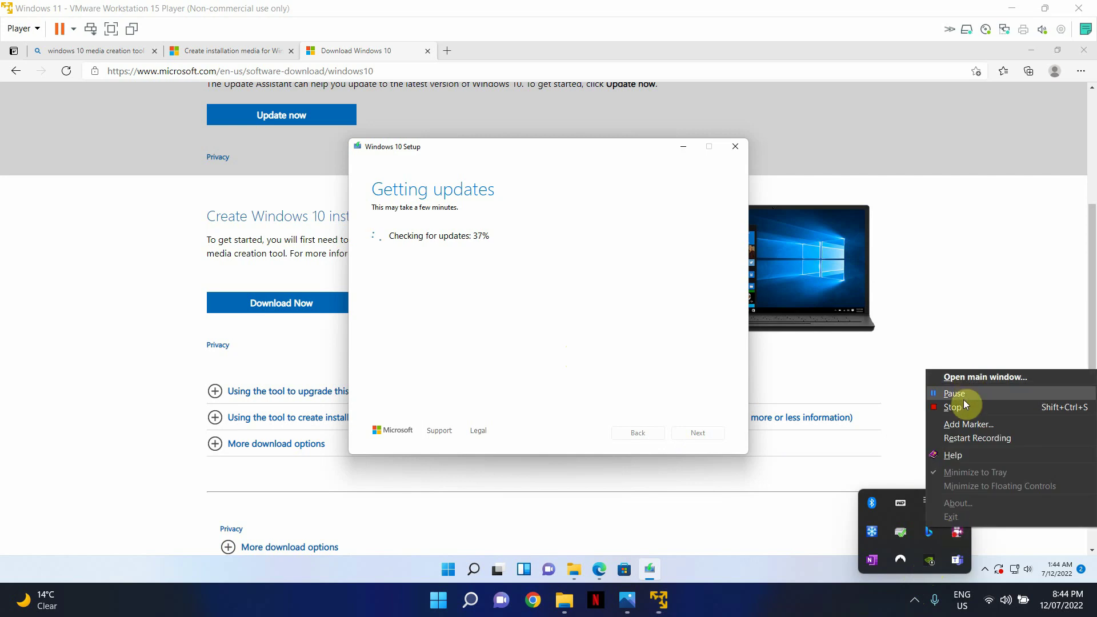
Step: Let the update check finish until the Ready to install summary for Windows 10 Pro appears
{"action": "left_click", "coordinate": [961, 394]}
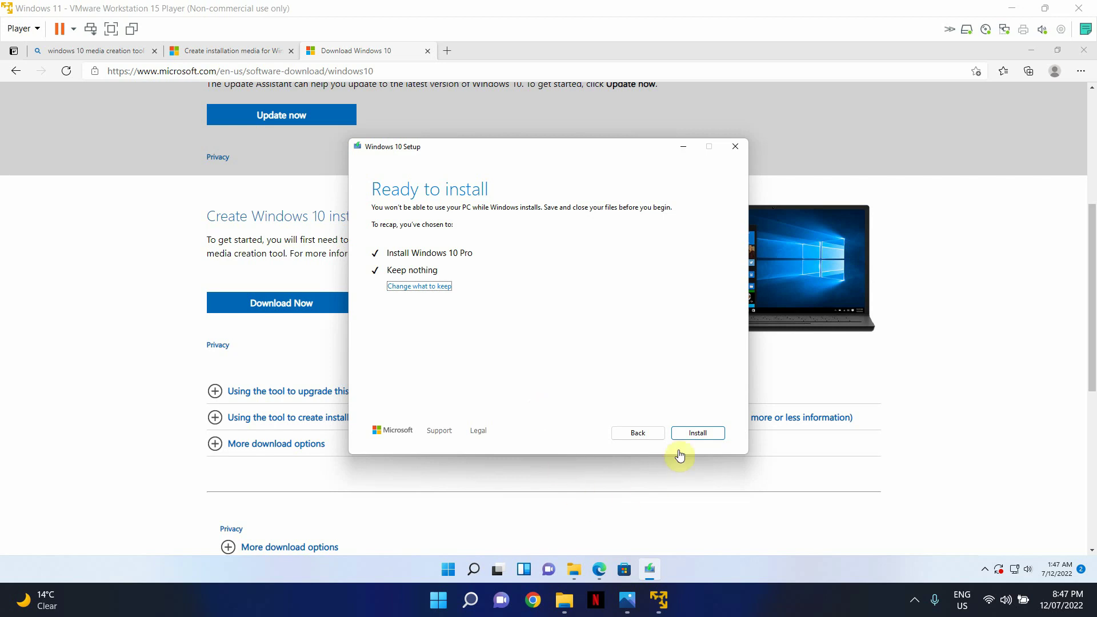
{"action": "left_click", "coordinate": [697, 437]}
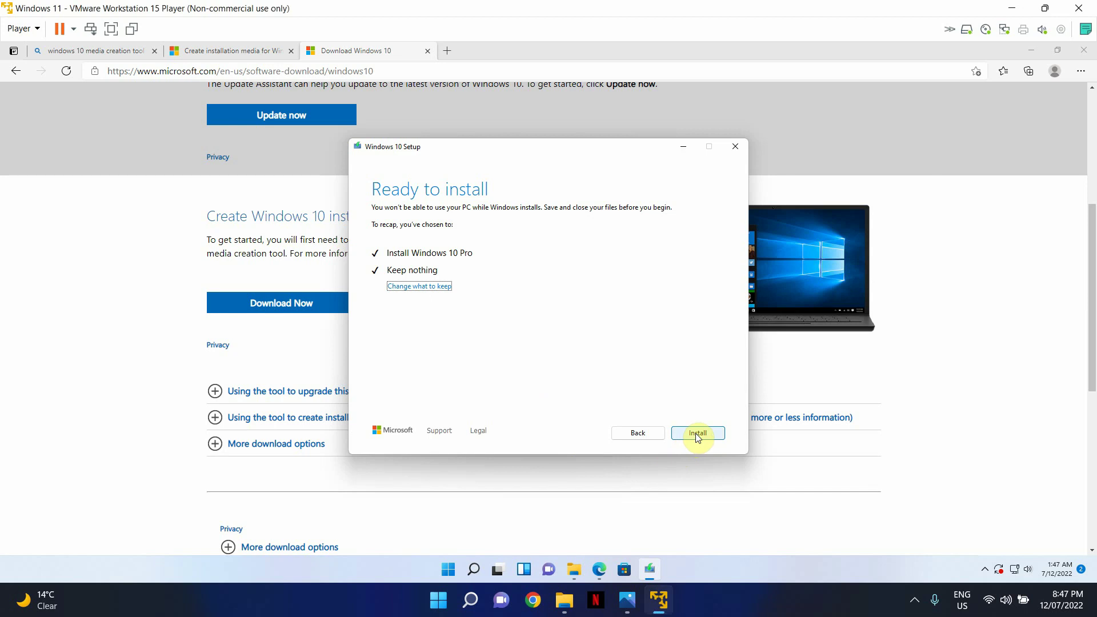
Step: Start installing Windows 10 Pro from the Ready to install page
{"action": "left_click", "coordinate": [696, 433]}
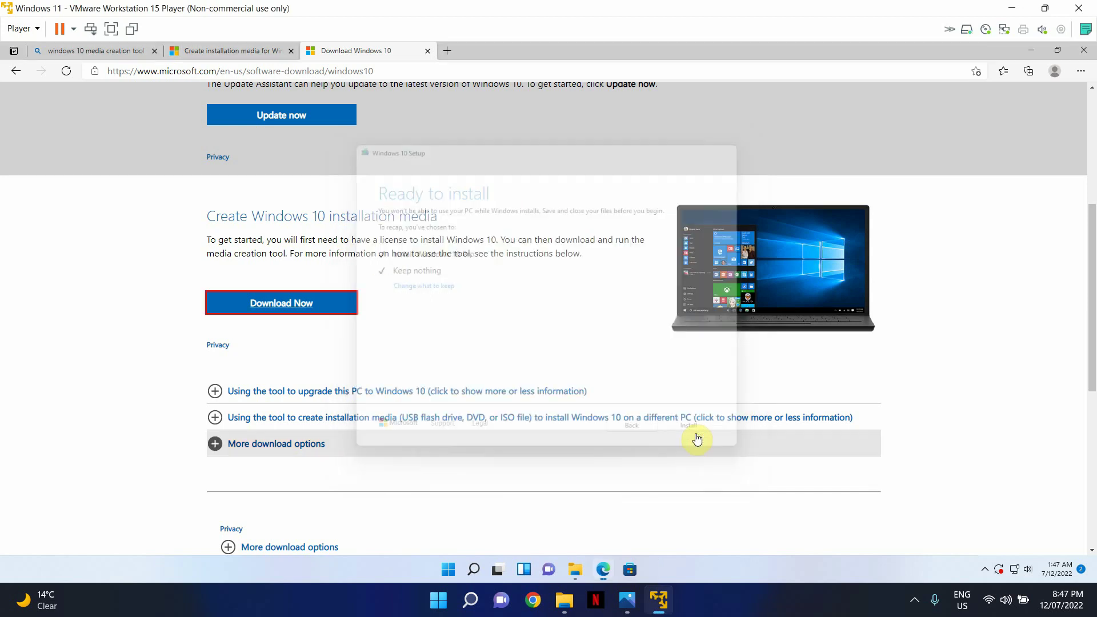